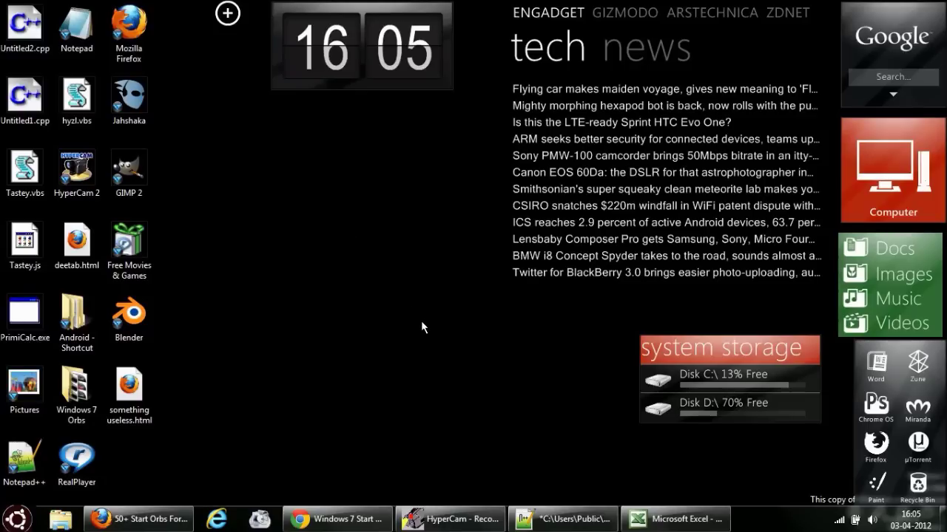
# Switch to the Chrome window with the door2windows Start Orb Changer article and look at its download section
pyautogui.press('super+Tab')
pyautogui.press('super+Tab')
pyautogui.press('super+Tab')
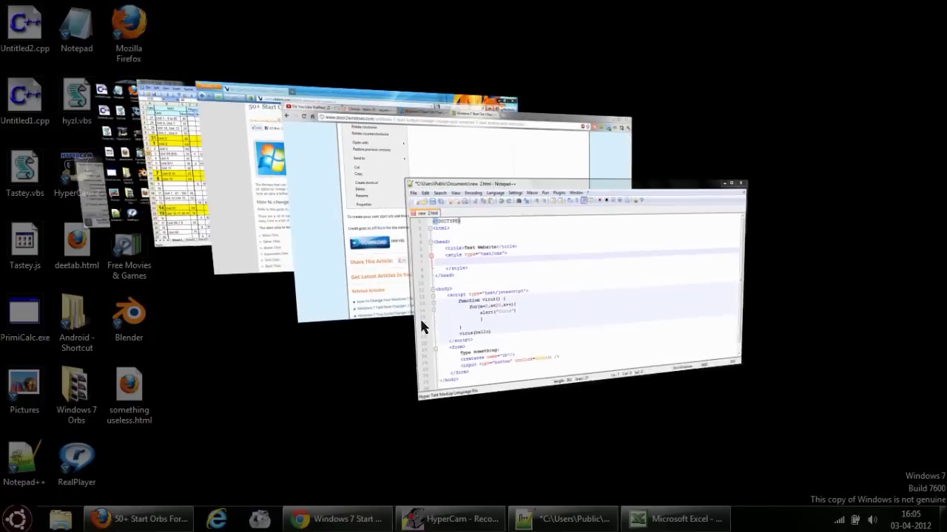
pyautogui.press('super+Tab')
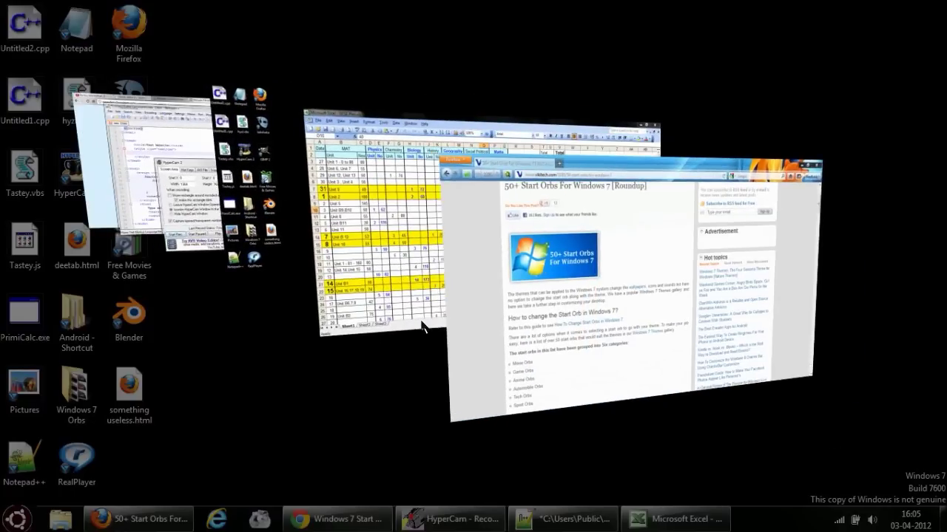
pyautogui.press('super+Tab')
pyautogui.press('super+Tab')
pyautogui.press('super+Tab')
pyautogui.press('super+Tab')
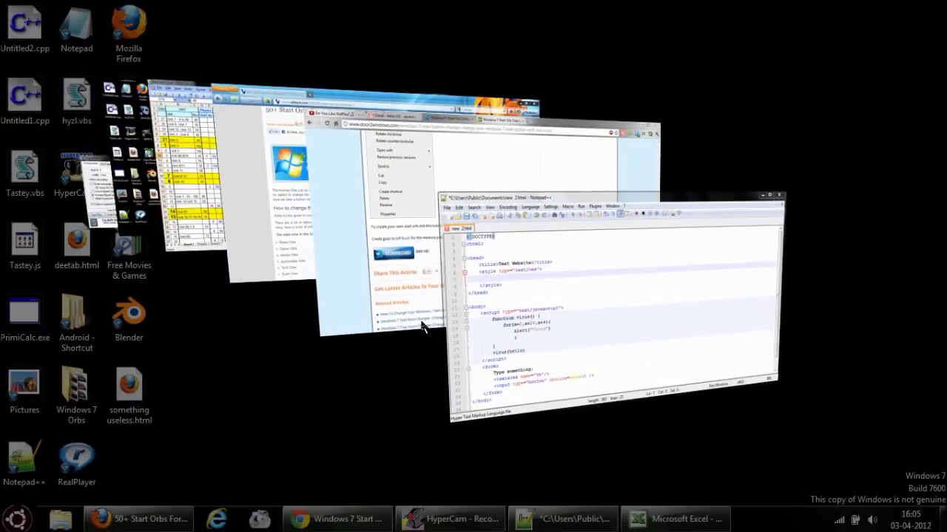
pyautogui.press('super+Tab')
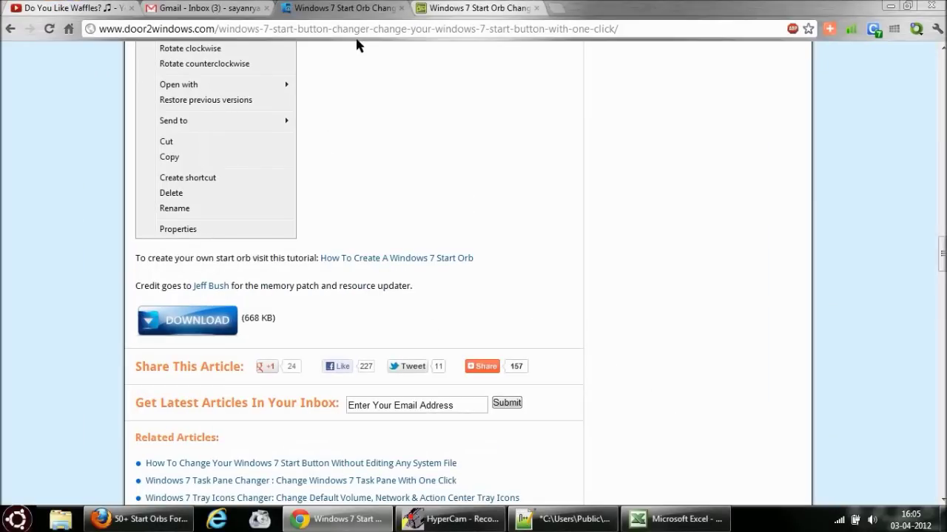
pyautogui.moveTo(941, 270)
pyautogui.mouseDown()
pyautogui.moveTo(930, 92)
pyautogui.moveTo(940, 269)
pyautogui.moveTo(932, 261)
pyautogui.mouseUp()
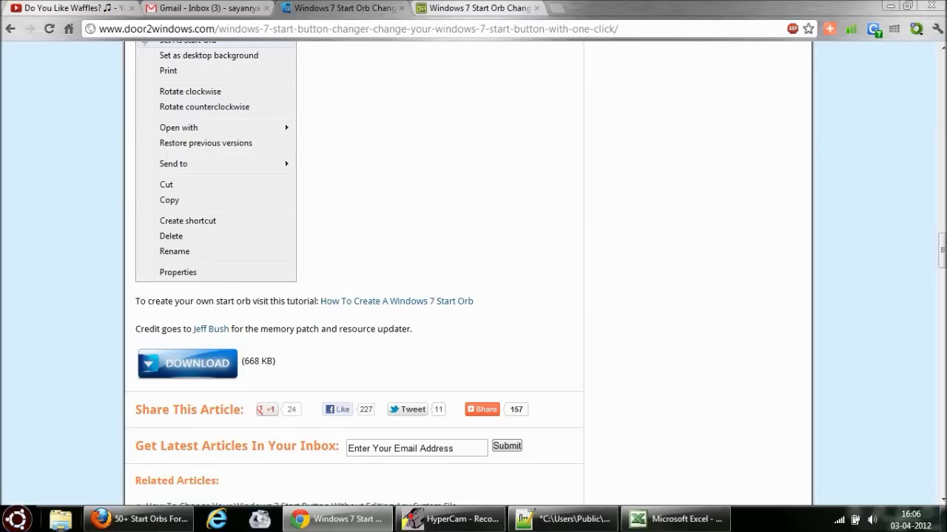
# Launch Windows 7 Start Orb Changer.exe from Local Disk (D:)
pyautogui.click(61, 519)
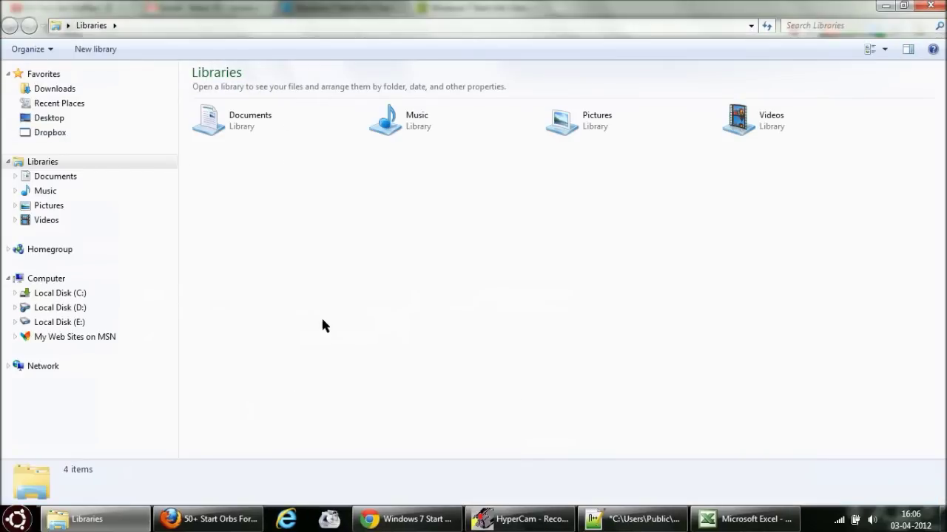
pyautogui.click(77, 308)
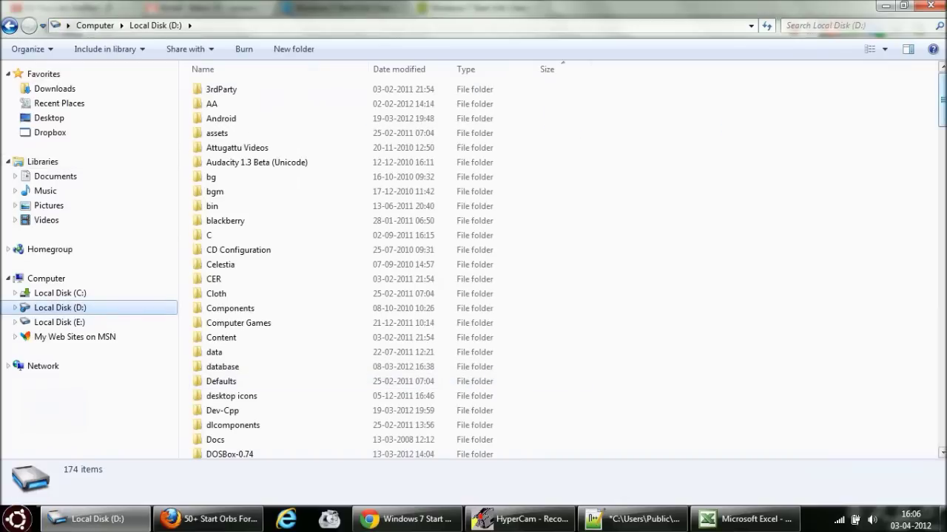
pyautogui.moveTo(941, 111); pyautogui.dragTo(942, 418)
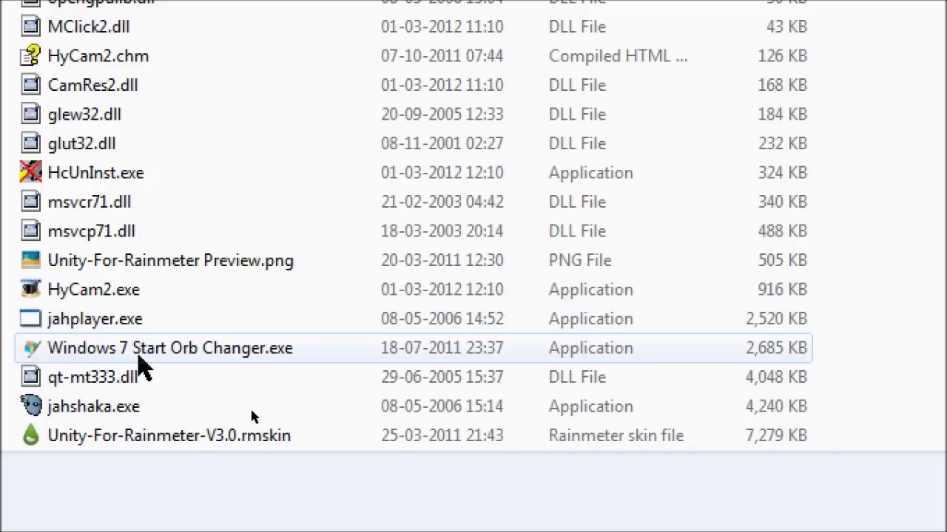
pyautogui.click(138, 353)
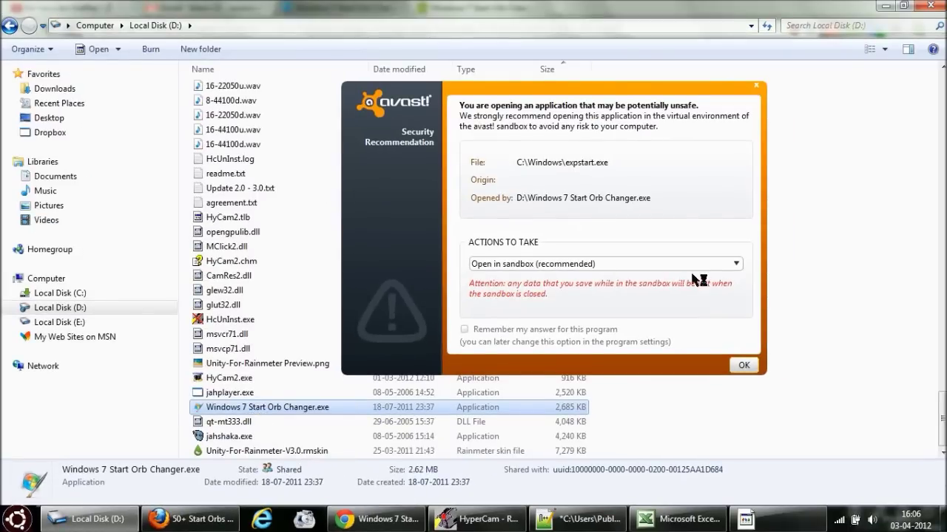
# Allow expstart.exe to open normally instead of in the avast! sandbox
pyautogui.click(736, 264)
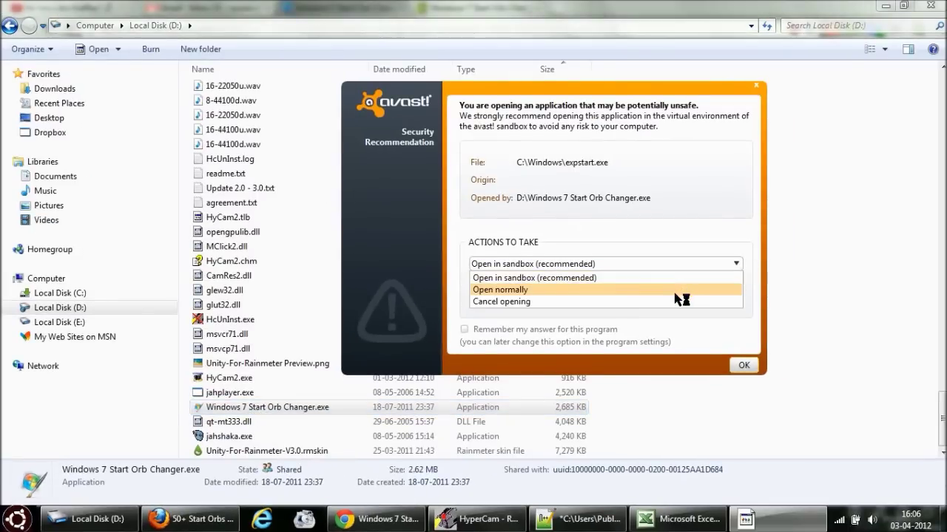
pyautogui.click(679, 284)
pyautogui.click(743, 365)
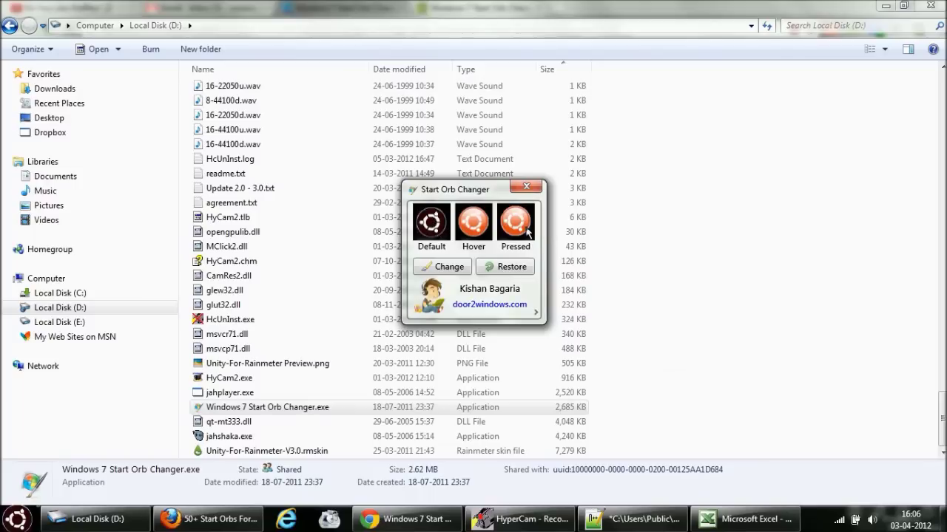
# Apply Orbuntu.bmp from the Windows 7 Orbs folder as the start orb, minimize the browser and dismiss the success message
pyautogui.click(453, 267)
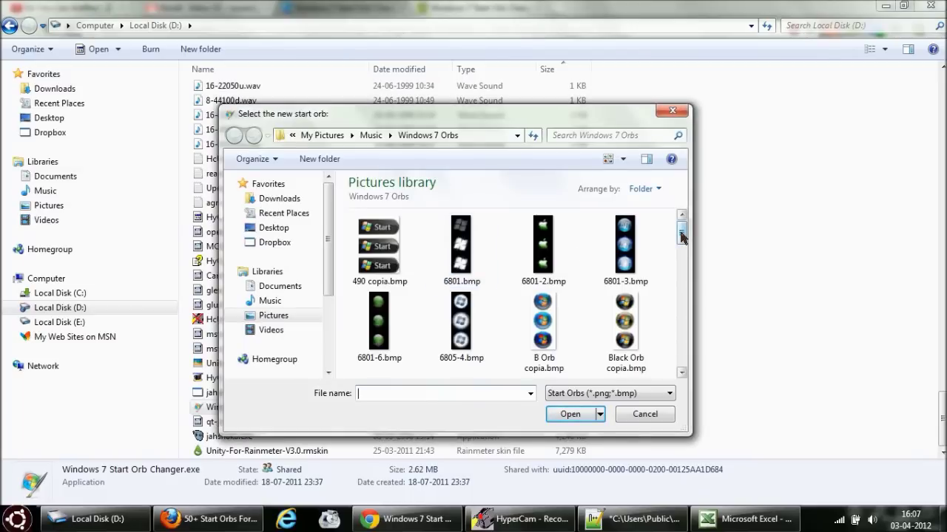
pyautogui.scroll(-1, 681, 235)
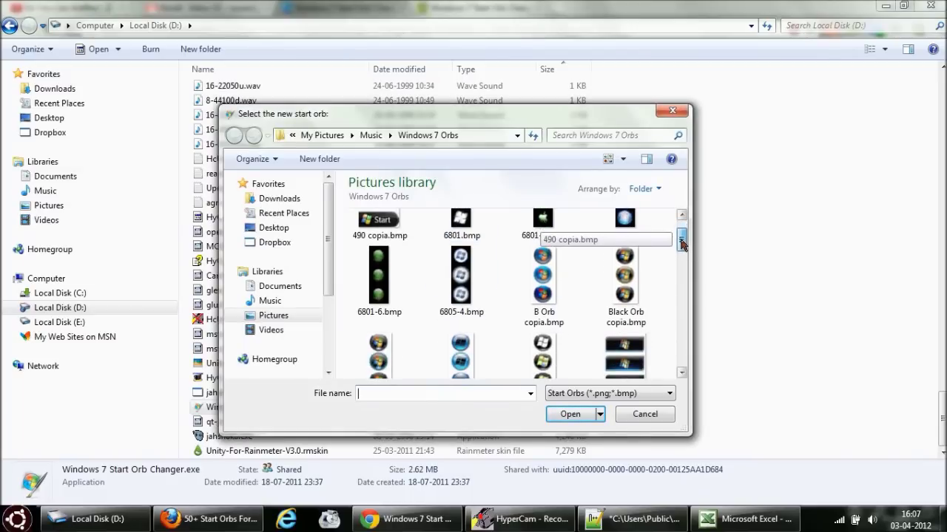
pyautogui.scroll(1, 681, 235)
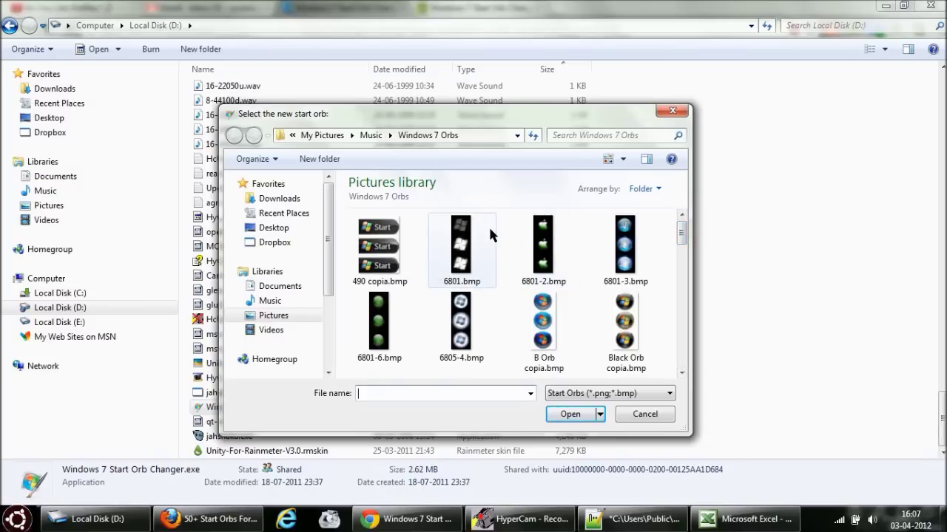
pyautogui.moveTo(464, 234)
pyautogui.moveTo(680, 235); pyautogui.dragTo(668, 393)
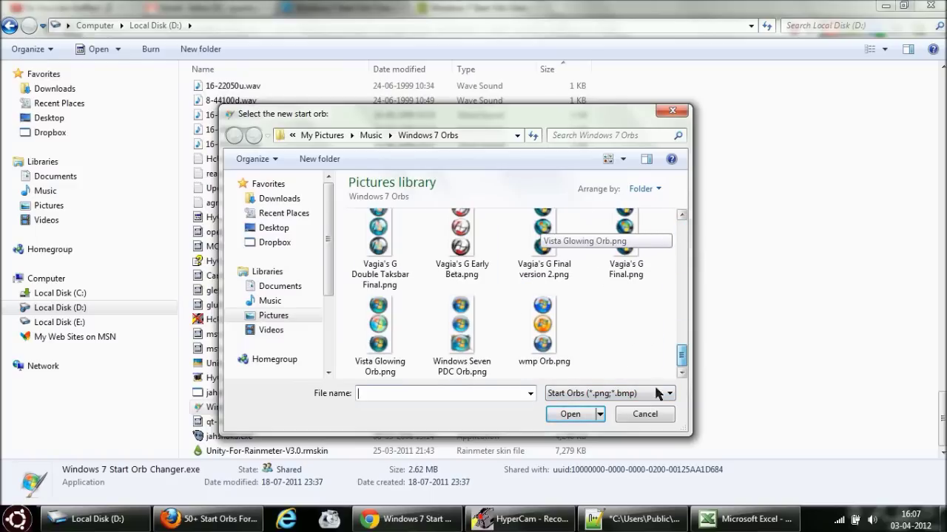
pyautogui.moveTo(681, 358); pyautogui.dragTo(681, 307)
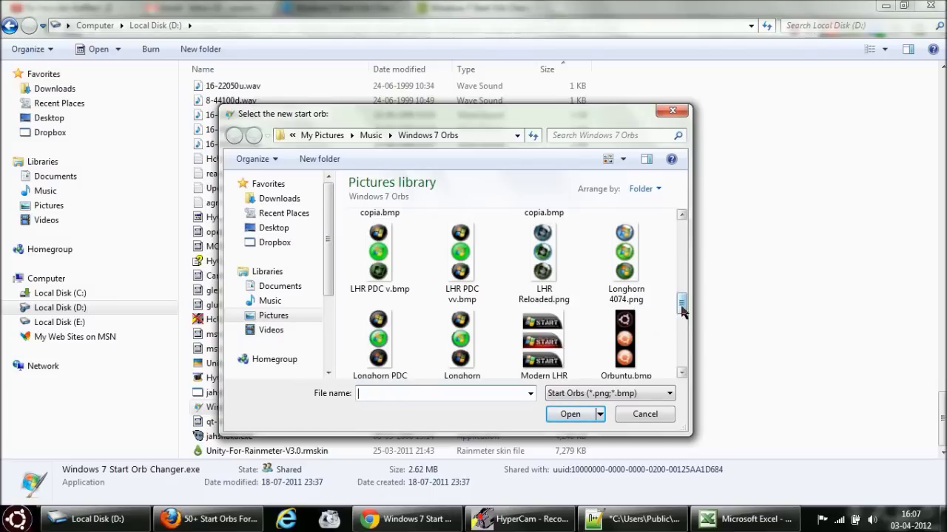
pyautogui.moveTo(682, 313)
pyautogui.mouseDown()
pyautogui.moveTo(681, 291)
pyautogui.moveTo(681, 306)
pyautogui.mouseUp()
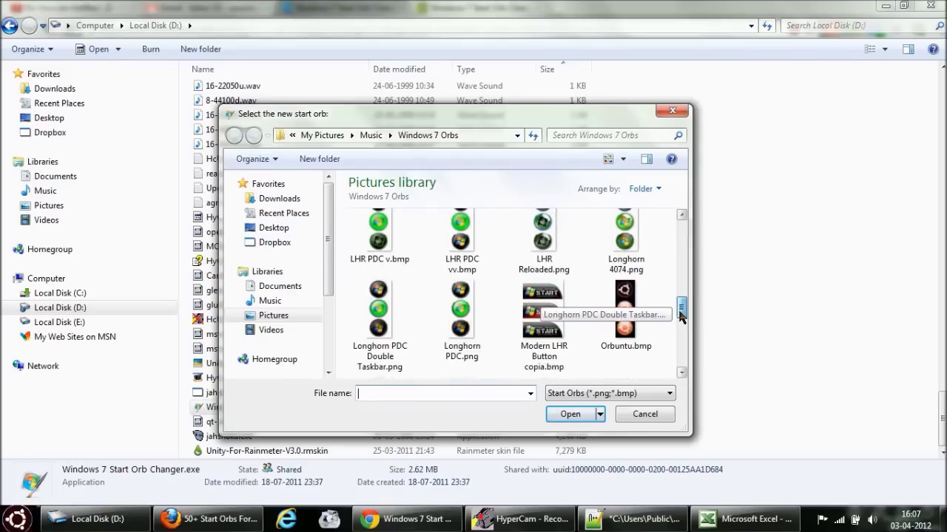
pyautogui.doubleClick(620, 329)
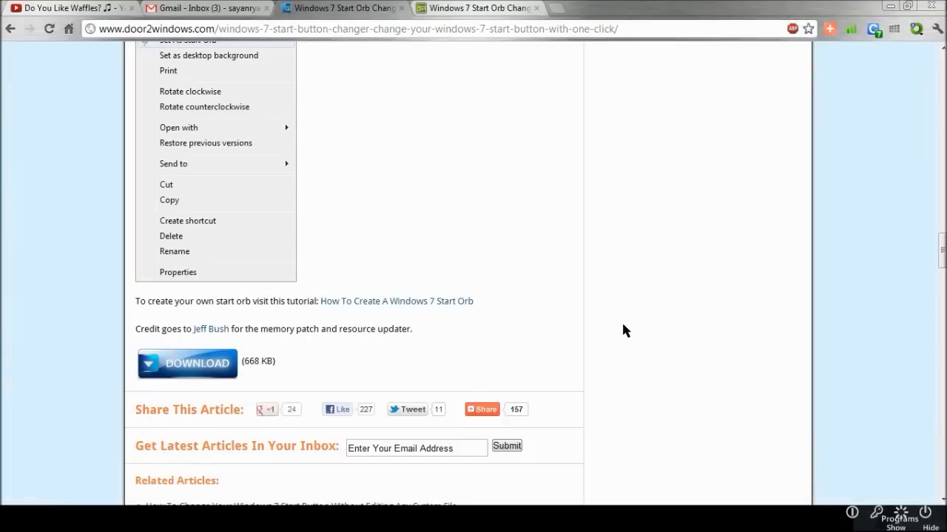
pyautogui.click(889, 6)
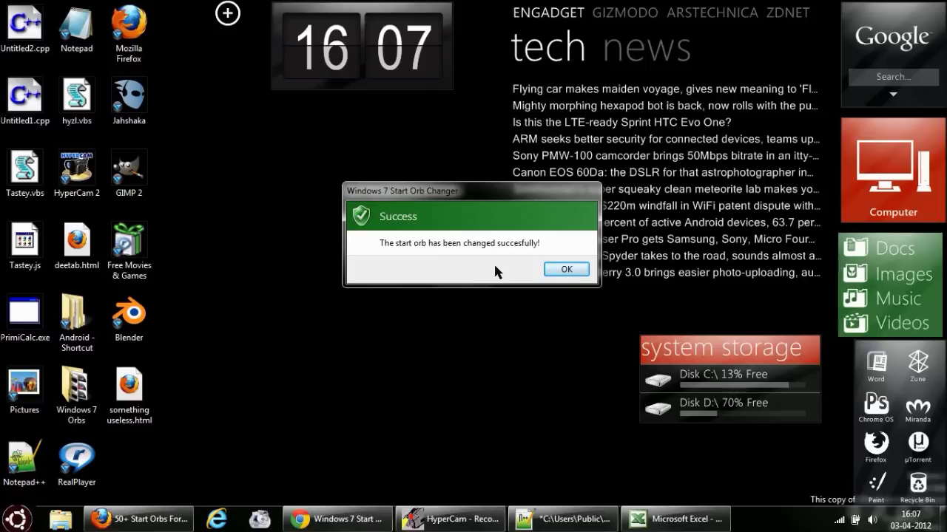
pyautogui.click(571, 271)
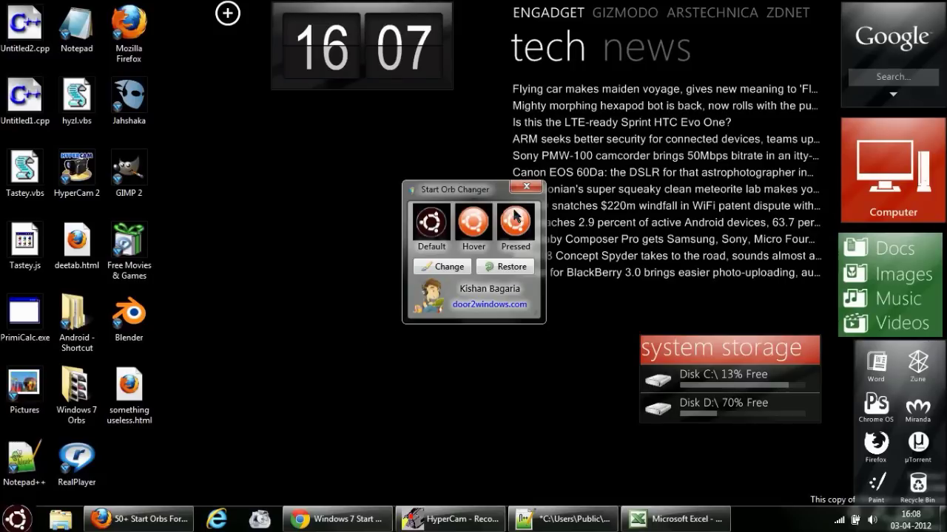
# Change the start orb to 6801.bmp from the Windows 7 Orbs folder and test it by opening and closing the Start menu
pyautogui.click(452, 268)
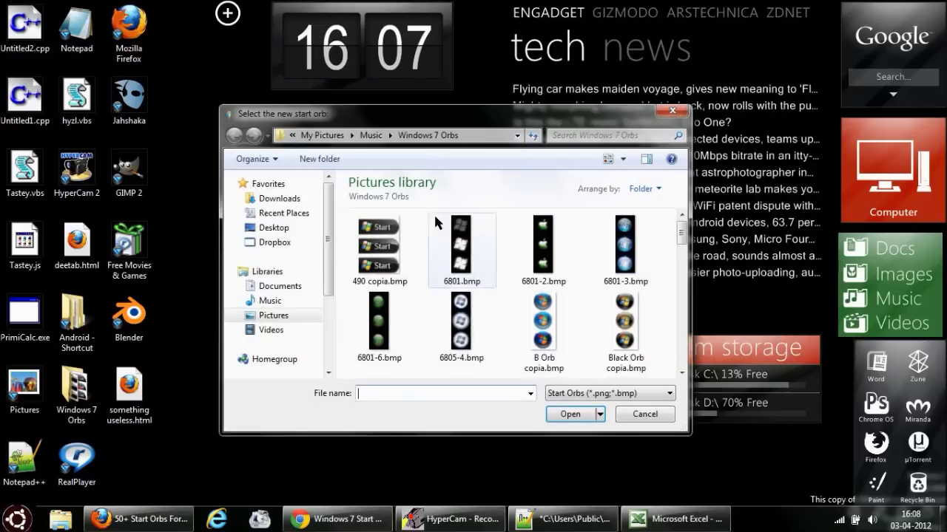
pyautogui.doubleClick(461, 253)
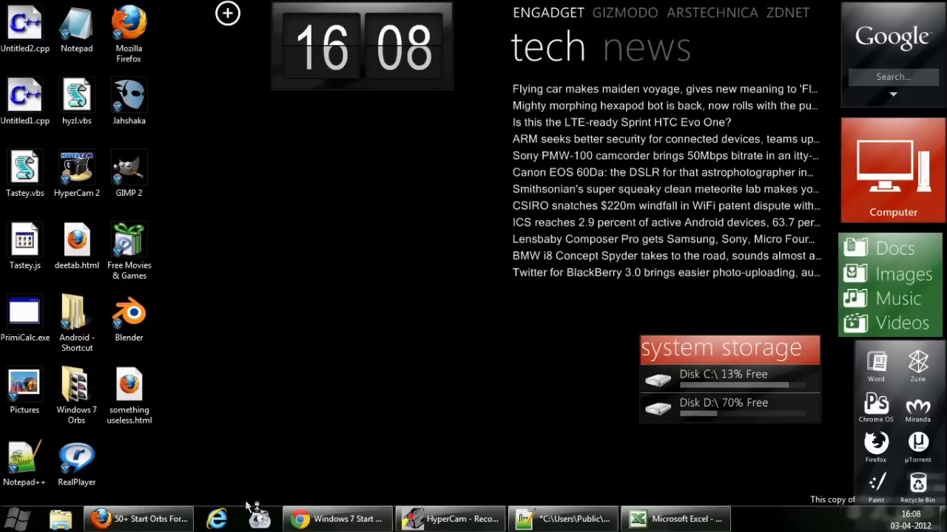
pyautogui.click(570, 271)
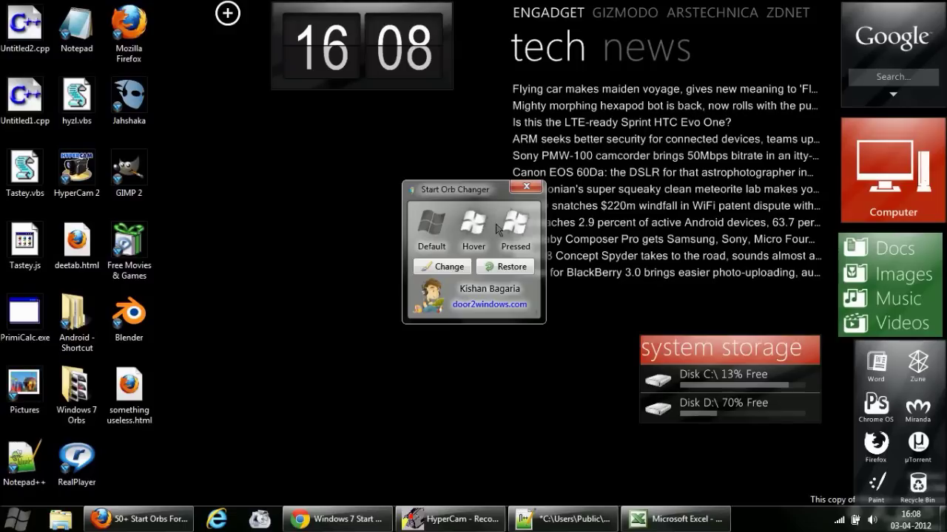
pyautogui.click(15, 521)
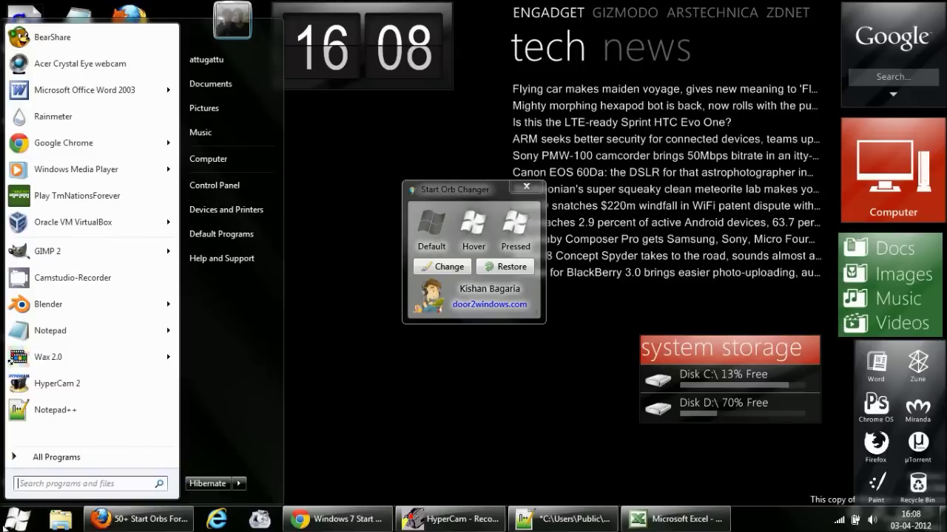
pyautogui.click(431, 383)
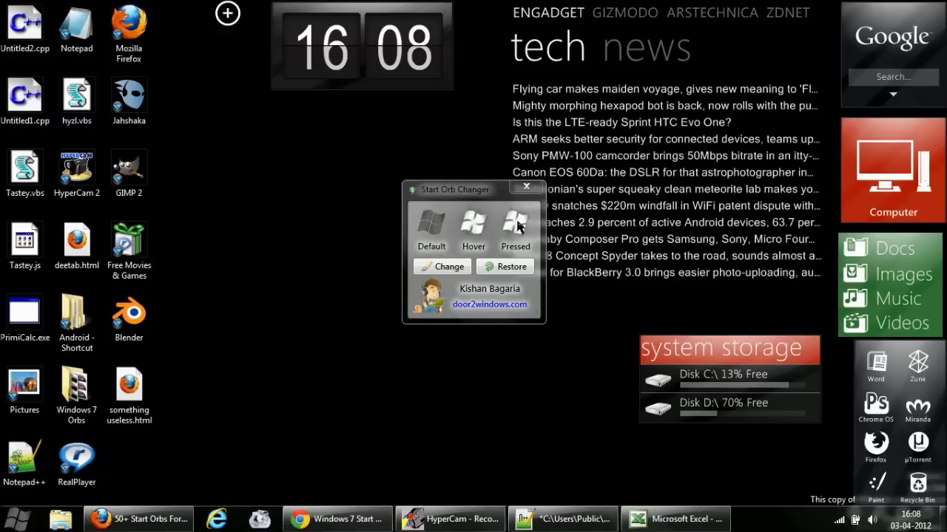
# Open the start orb file selection, cancel it without choosing an image, and close Start Orb Changer
pyautogui.click(446, 268)
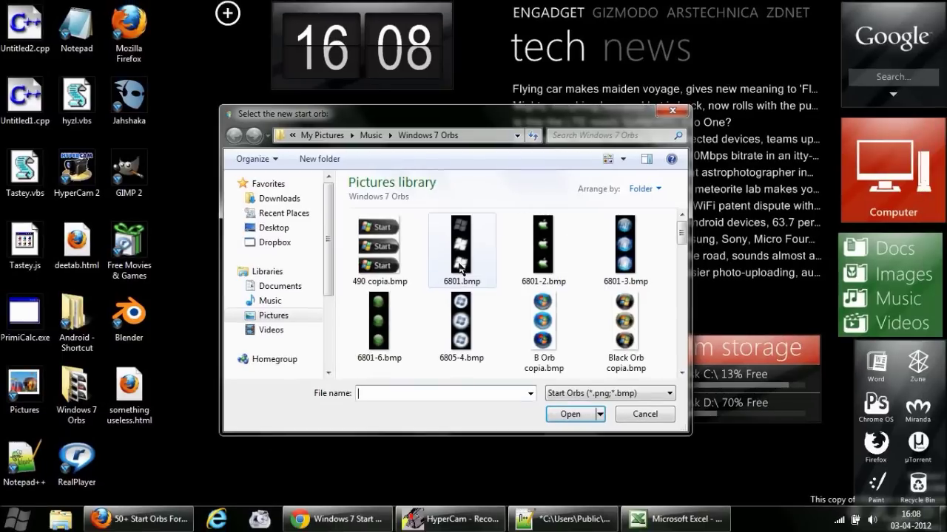
pyautogui.click(656, 420)
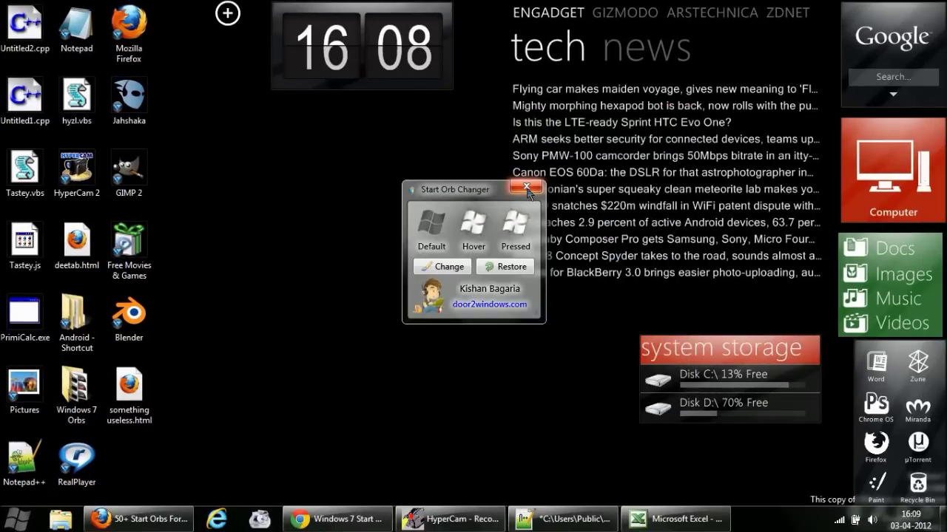
pyautogui.click(527, 188)
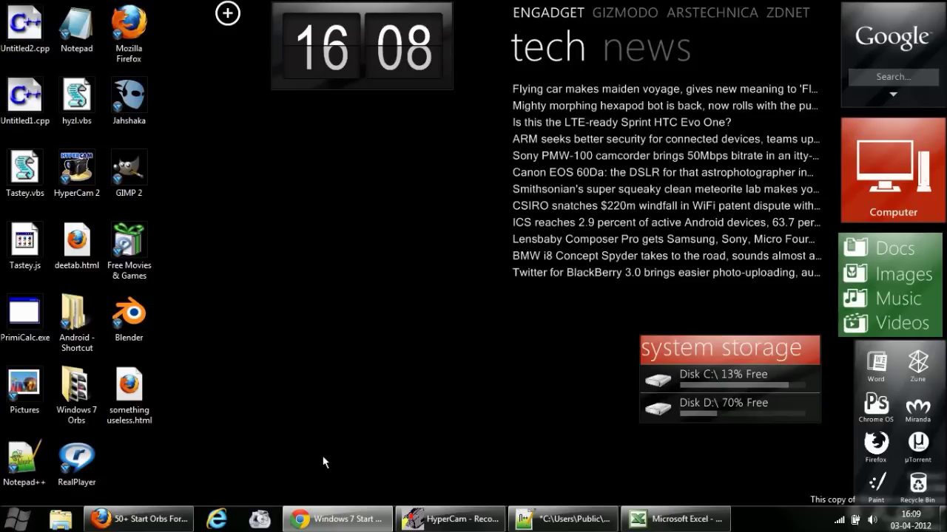
# Switch to Firefox and look through the Movie Orbs and Game Orbs in VikiTech's 50+ Start Orbs For Windows 7 roundup
pyautogui.press('super+Tab')
pyautogui.press('super+Tab')
pyautogui.press('super+Tab')
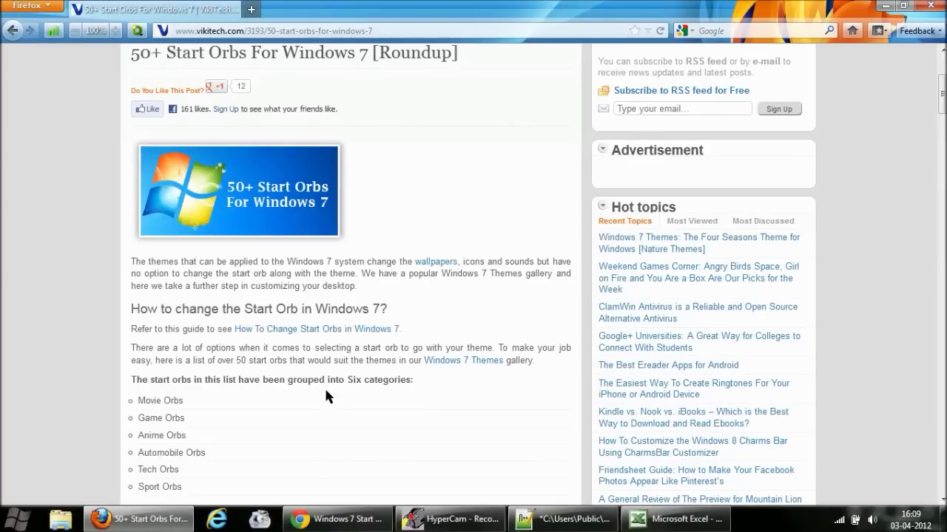
pyautogui.scroll(-9, 325, 395)
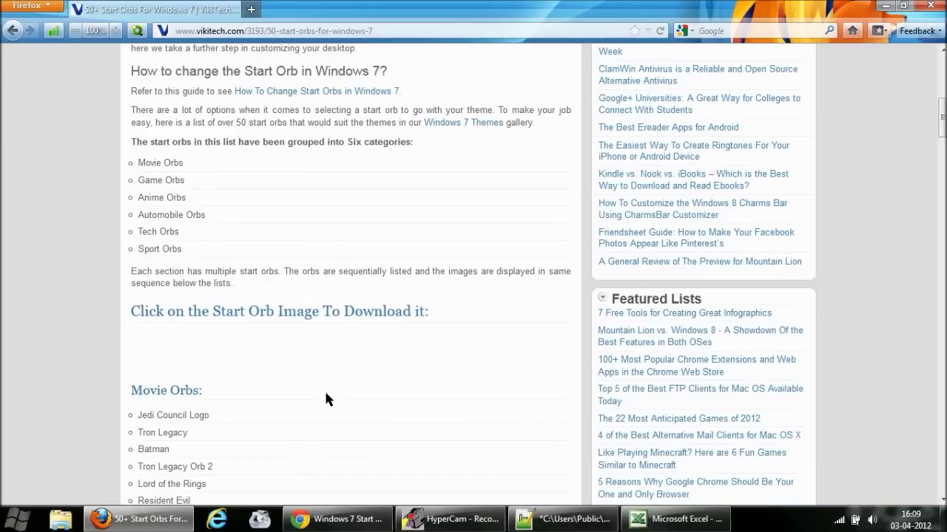
pyautogui.scroll(-4, 326, 393)
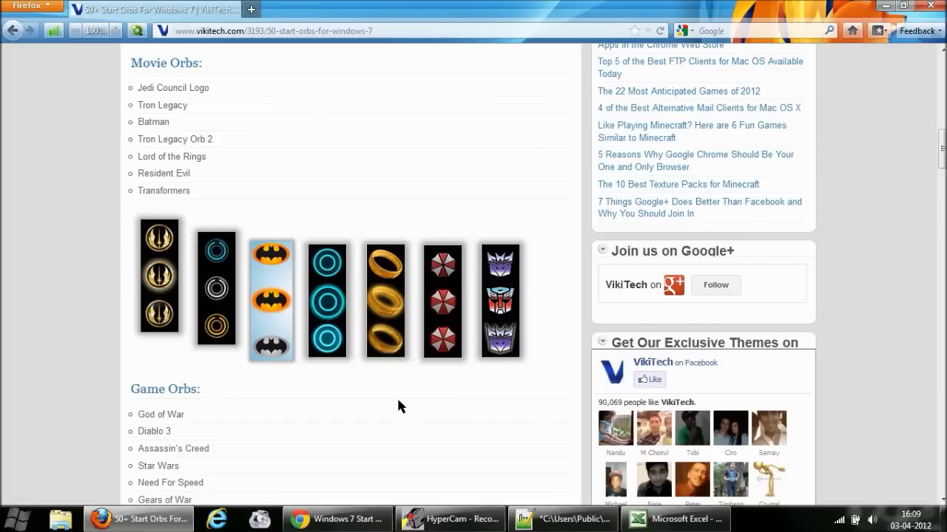
pyautogui.scroll(-3, 398, 406)
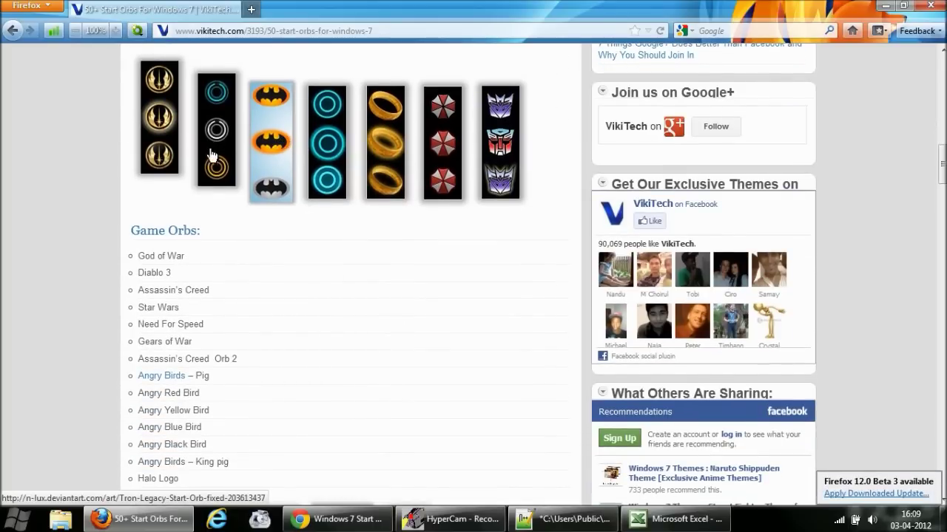
pyautogui.scroll(-3, 338, 288)
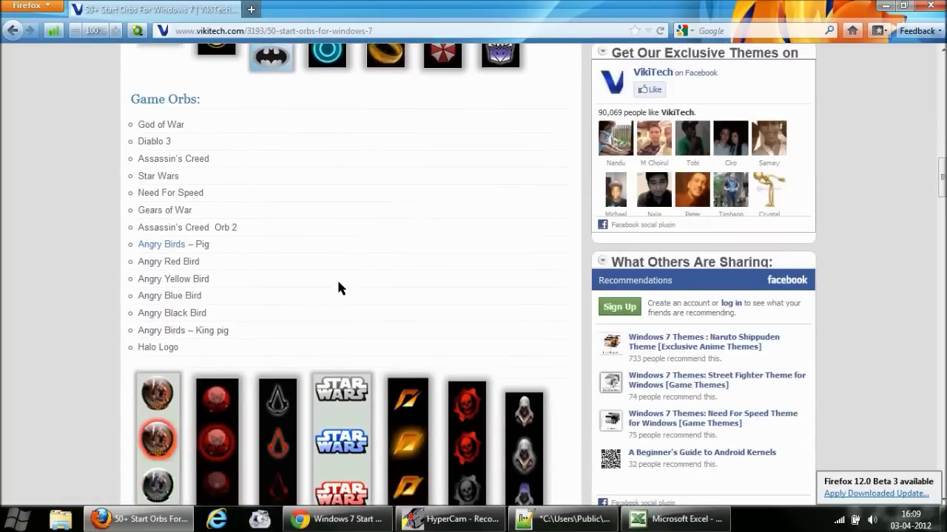
pyautogui.scroll(-3, 338, 288)
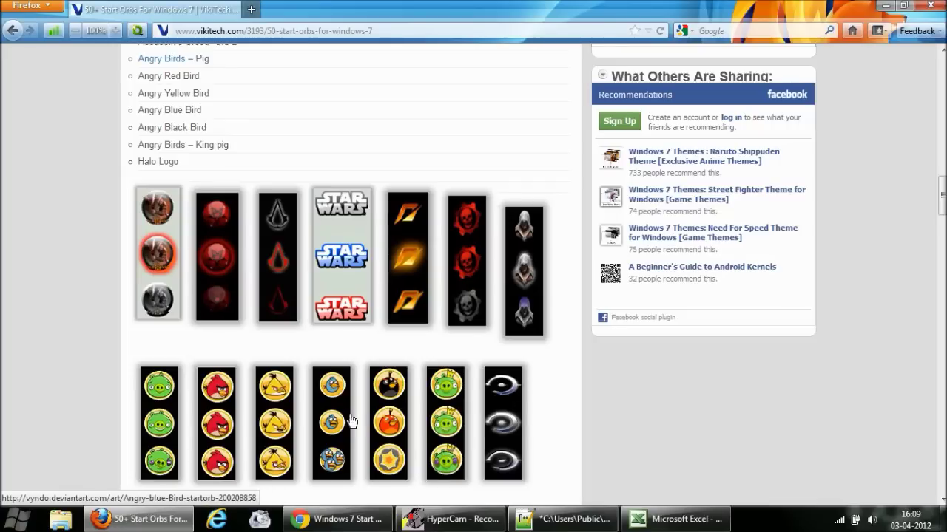
pyautogui.scroll(20, 264, 343)
pyautogui.scroll(-3, 266, 347)
pyautogui.scroll(-11, 264, 346)
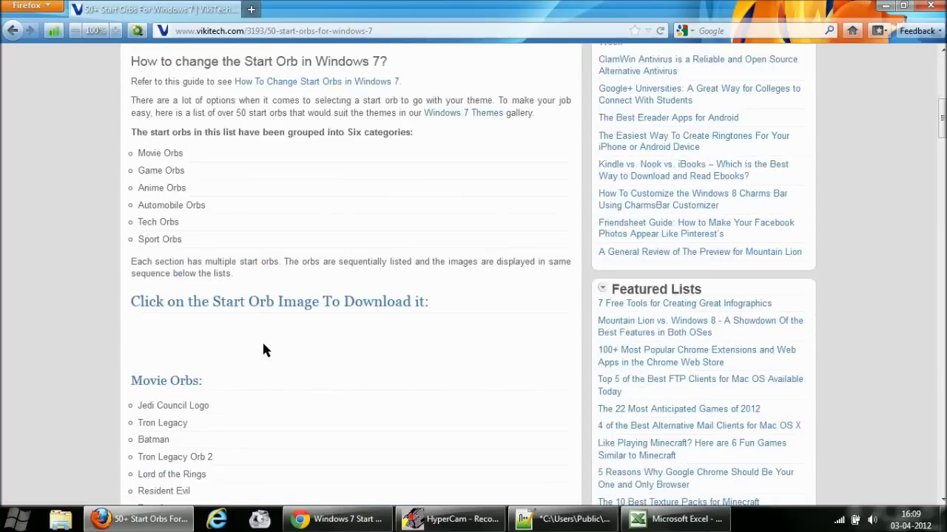
pyautogui.scroll(-2, 264, 349)
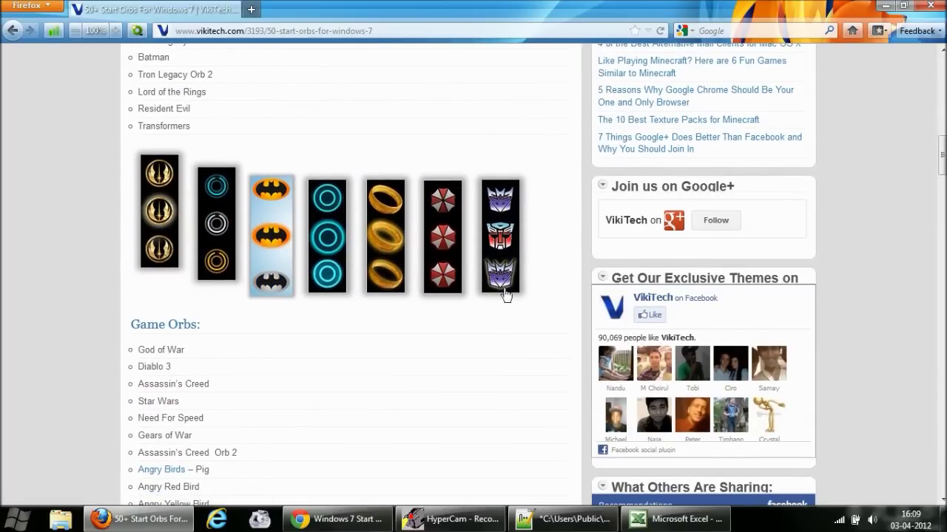
pyautogui.scroll(-5, 553, 262)
pyautogui.scroll(-2, 554, 260)
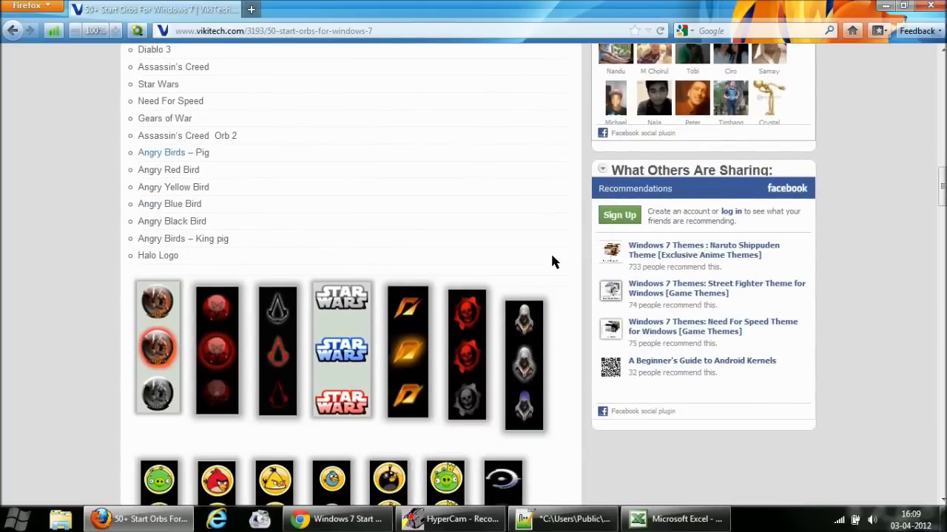
pyautogui.scroll(3, 554, 260)
pyautogui.press('Home')
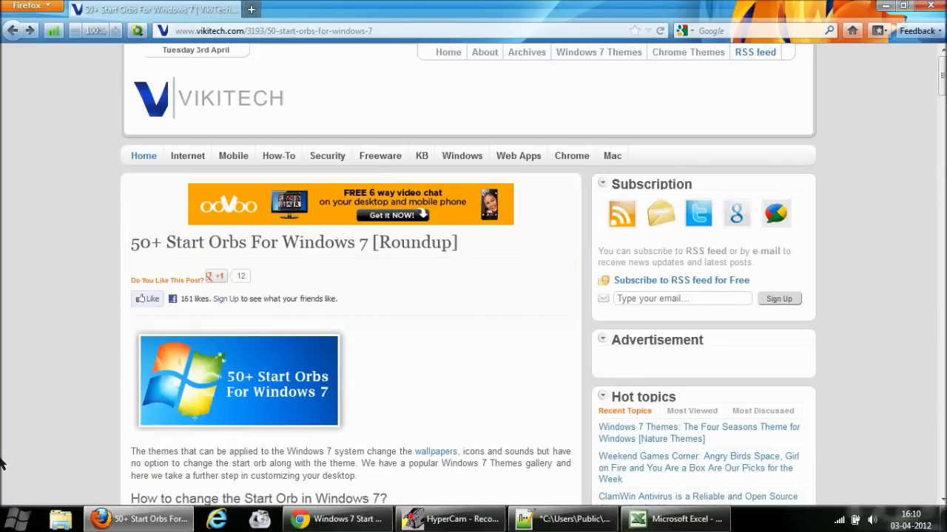